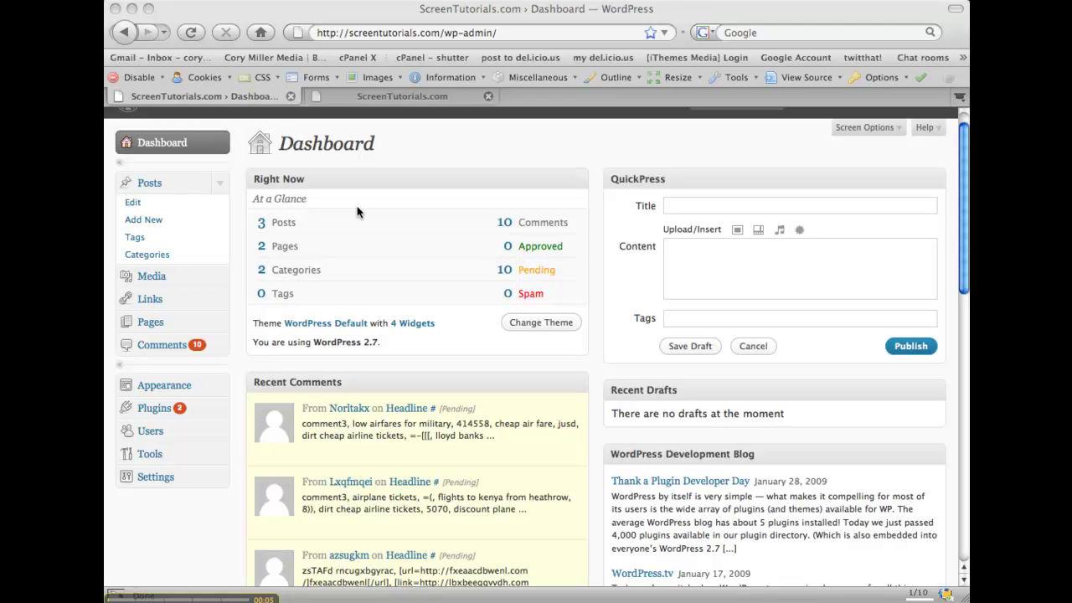
pyautogui.scroll(1, 417, 244)
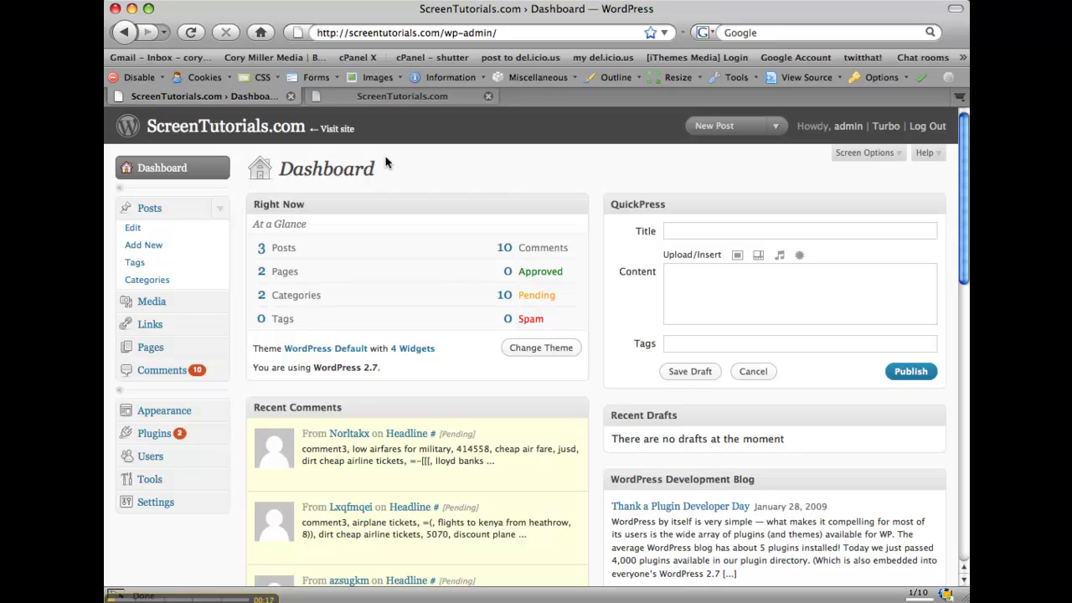
pyautogui.click(392, 34)
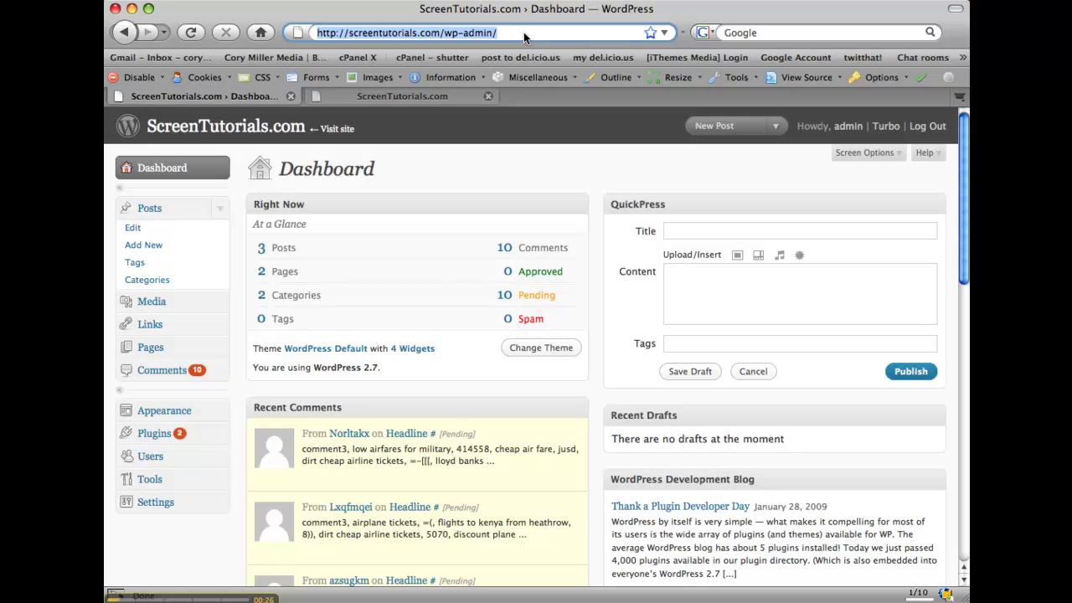
pyautogui.click(469, 176)
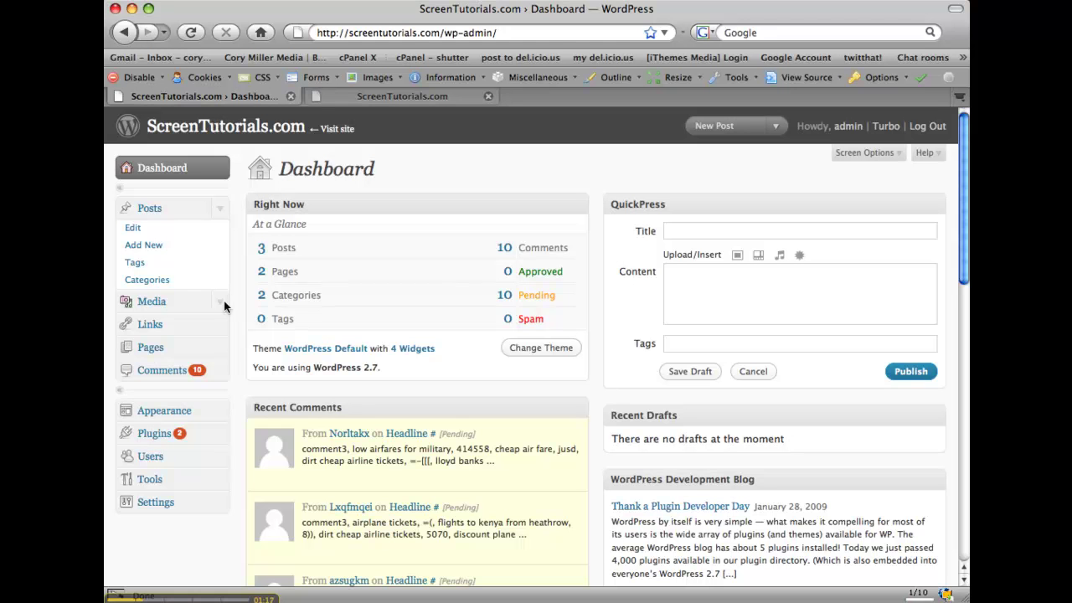
# Expand the Media and Pages sections of the admin navigation to show their sub-items
pyautogui.click(221, 302)
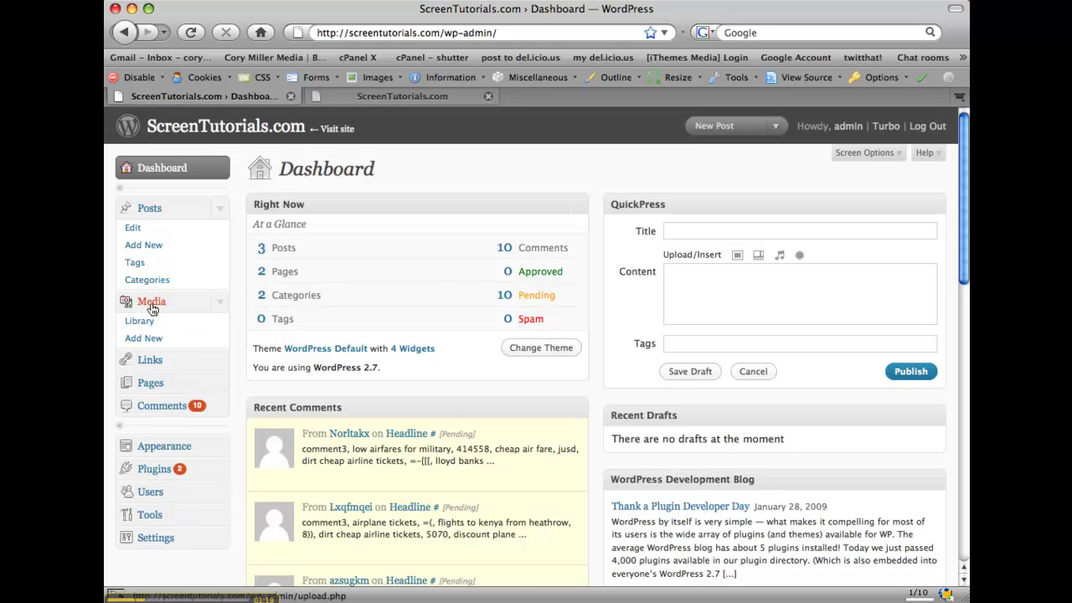
pyautogui.scroll(-1, 151, 308)
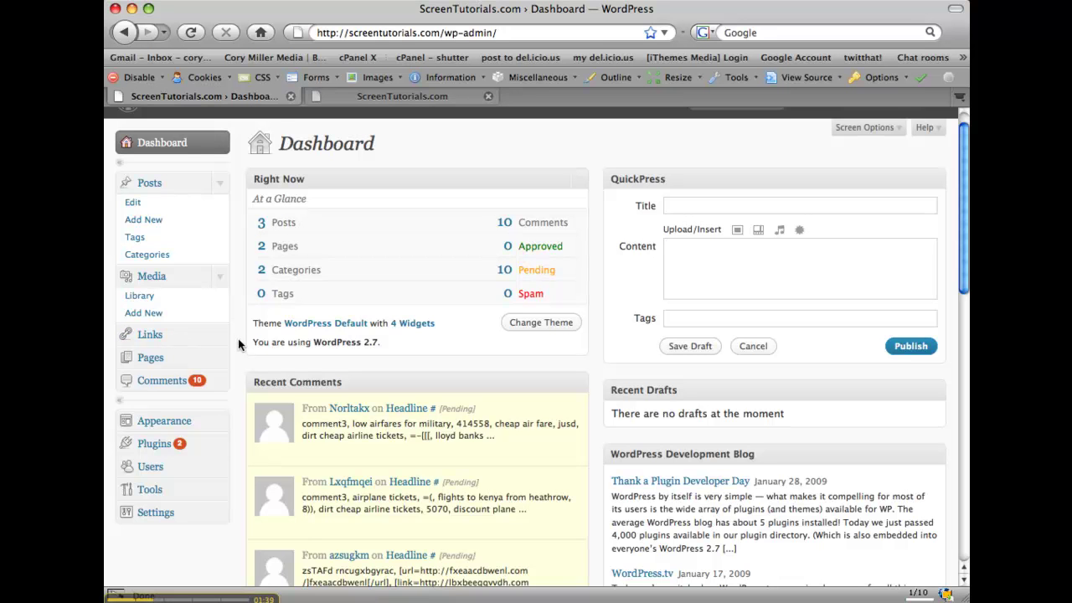
pyautogui.click(221, 360)
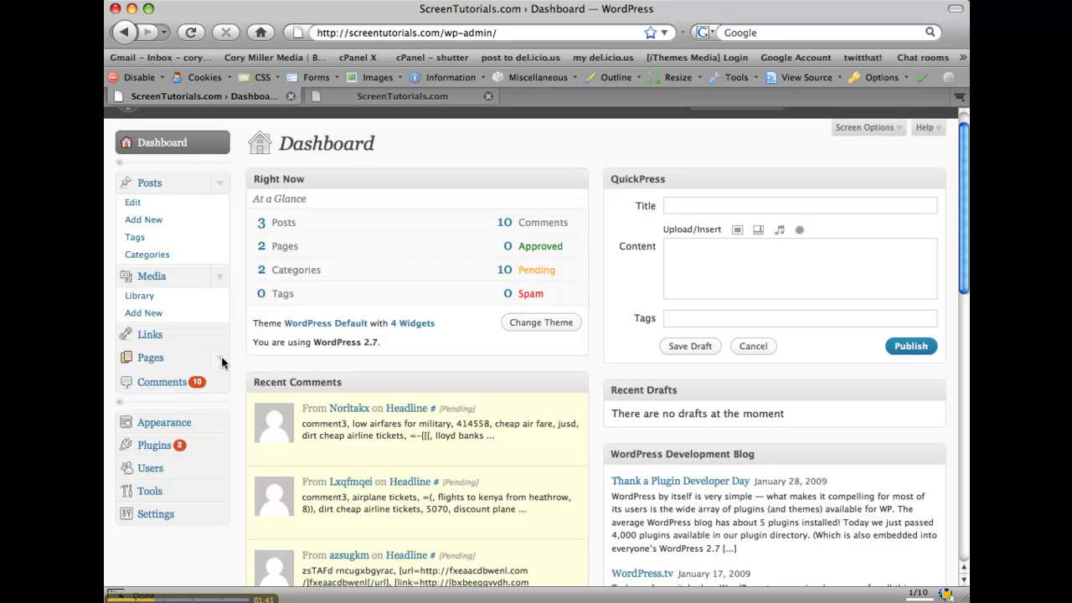
pyautogui.scroll(-1, 237, 343)
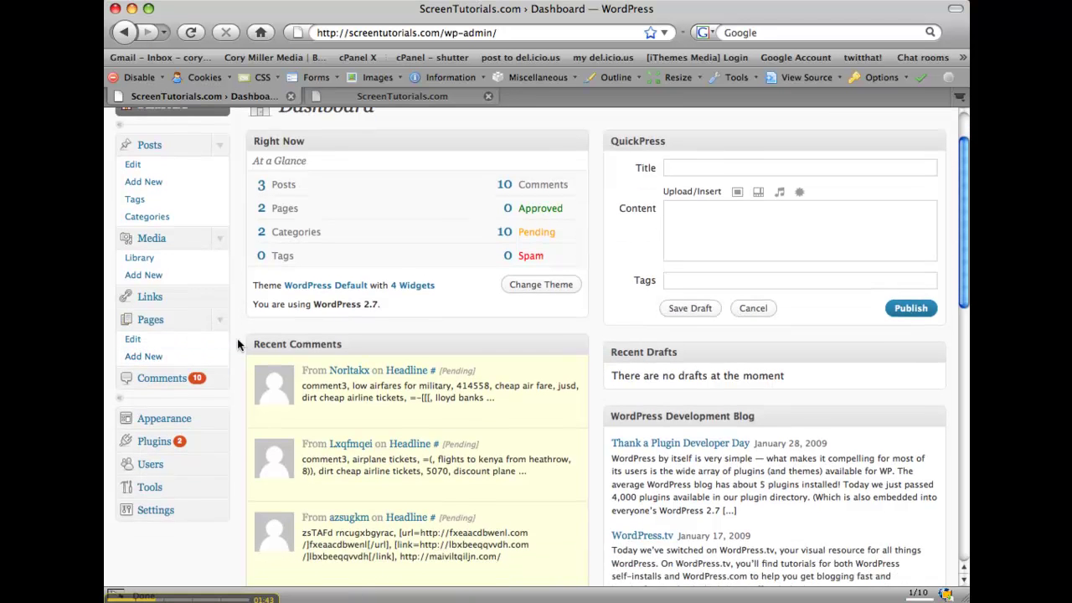
pyautogui.scroll(-1, 237, 343)
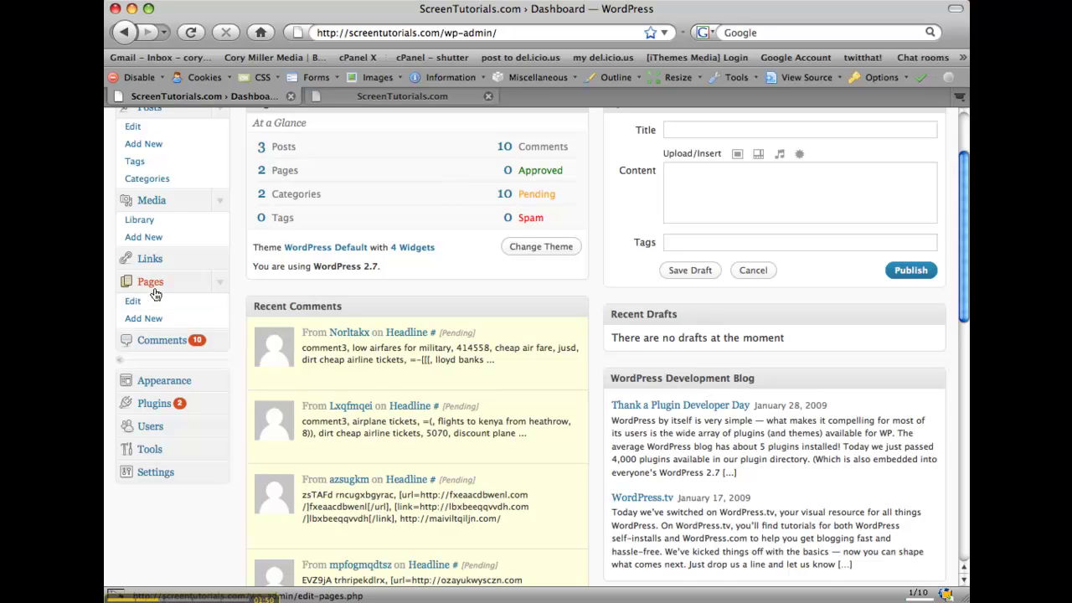
# Open the form for adding a new page and look over its title, content, publishing and attribute fields
pyautogui.scroll(2, 155, 294)
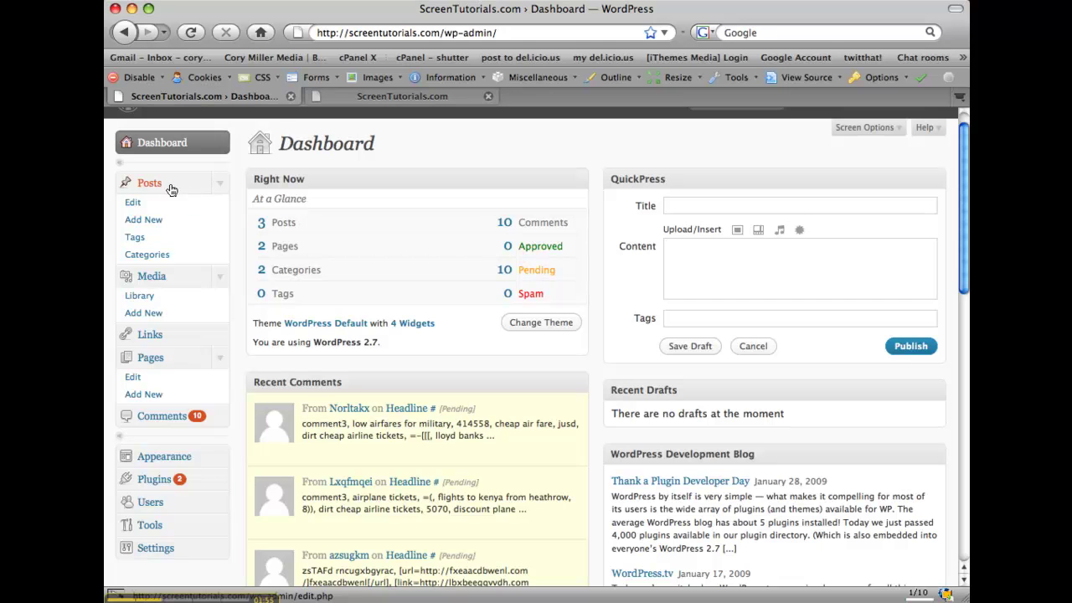
pyautogui.click(157, 397)
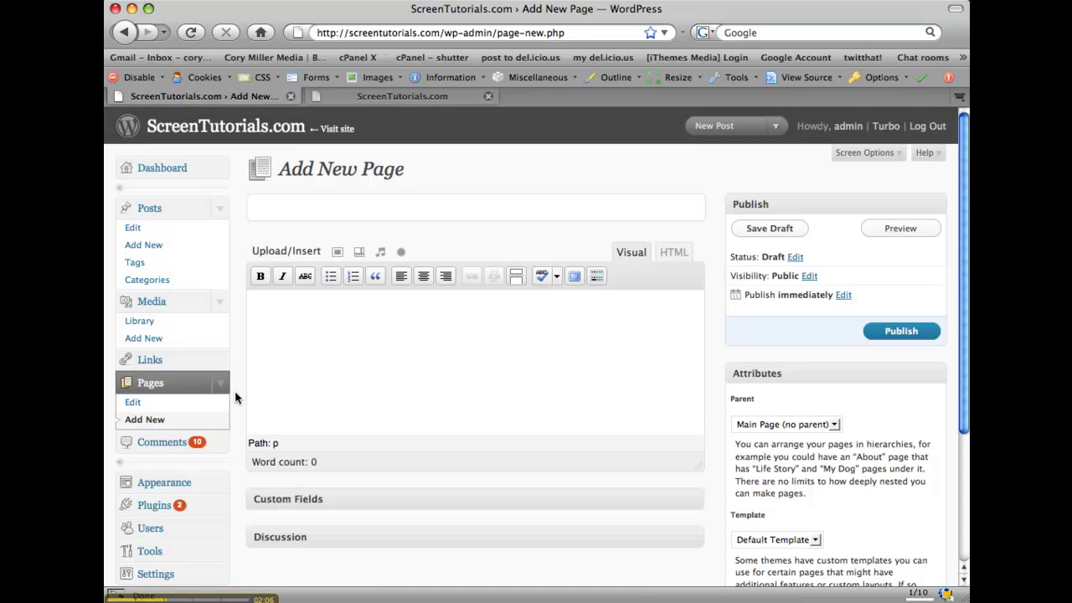
pyautogui.scroll(-1, 226, 399)
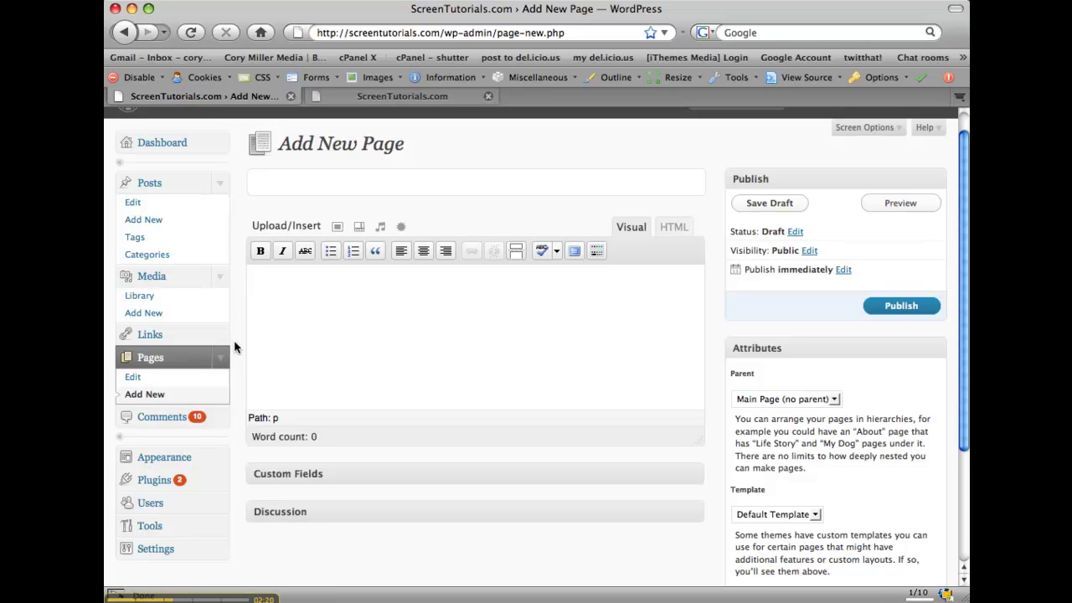
pyautogui.scroll(-1, 235, 345)
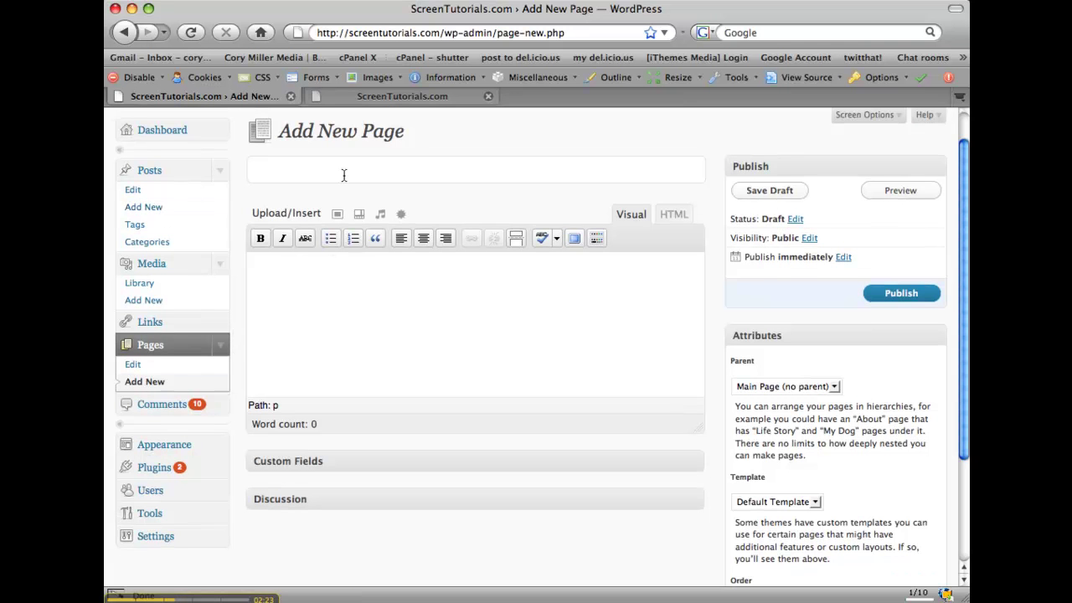
pyautogui.scroll(2, 630, 358)
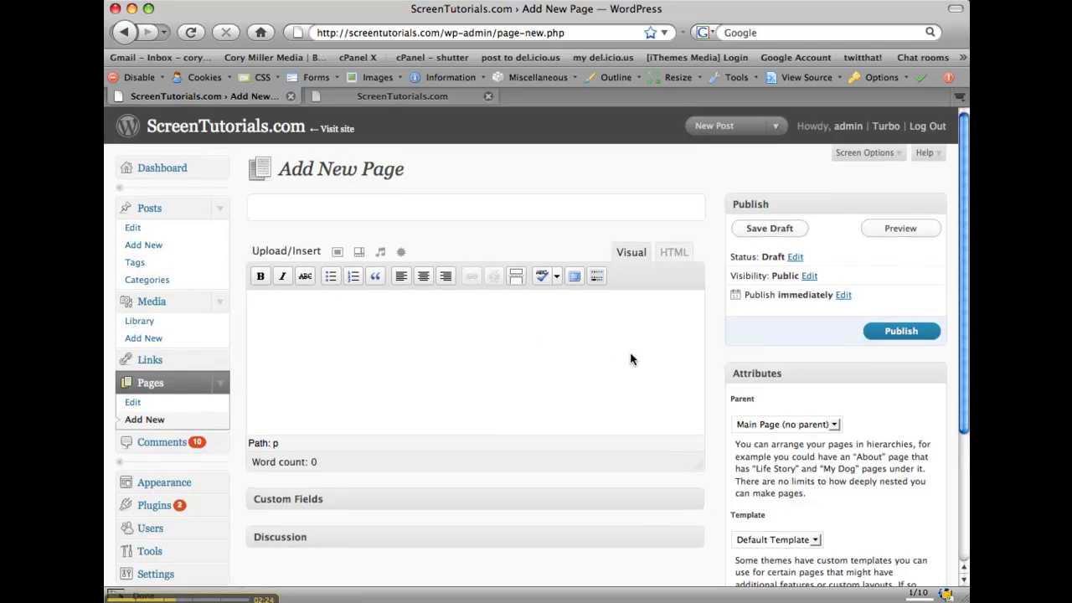
pyautogui.click(421, 211)
pyautogui.click(444, 338)
pyautogui.scroll(-1, 255, 407)
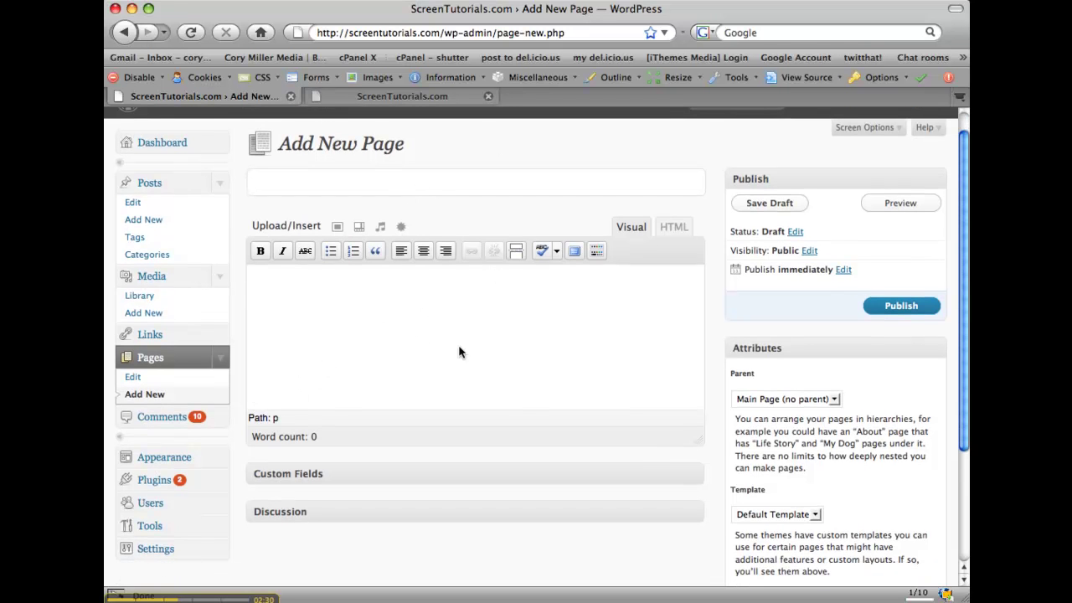
pyautogui.scroll(-3, 454, 384)
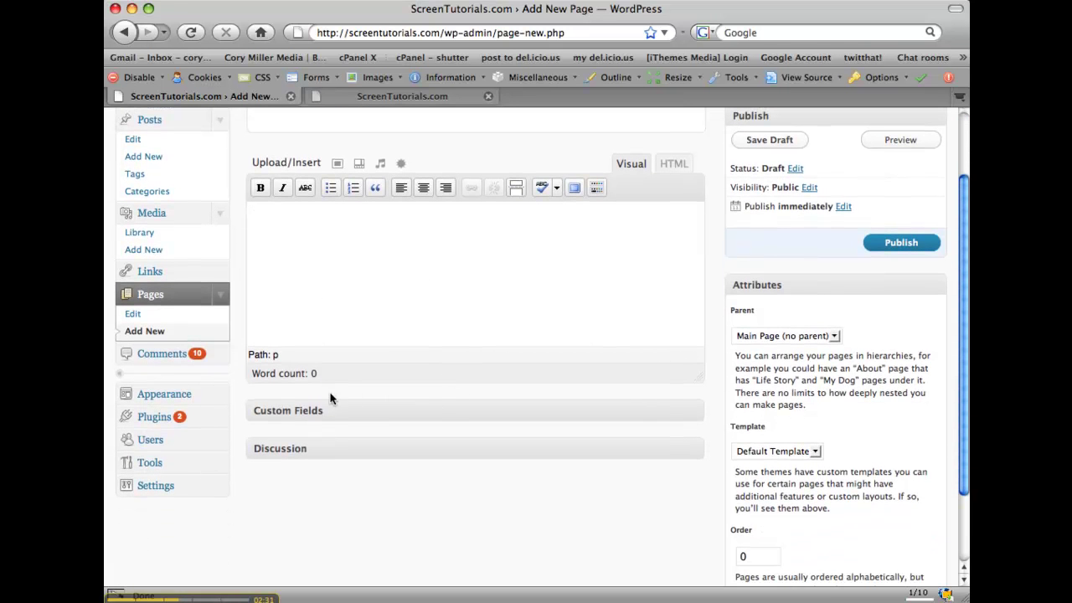
# Open the comments list and examine the moderation options of the first pending comment
pyautogui.click(223, 361)
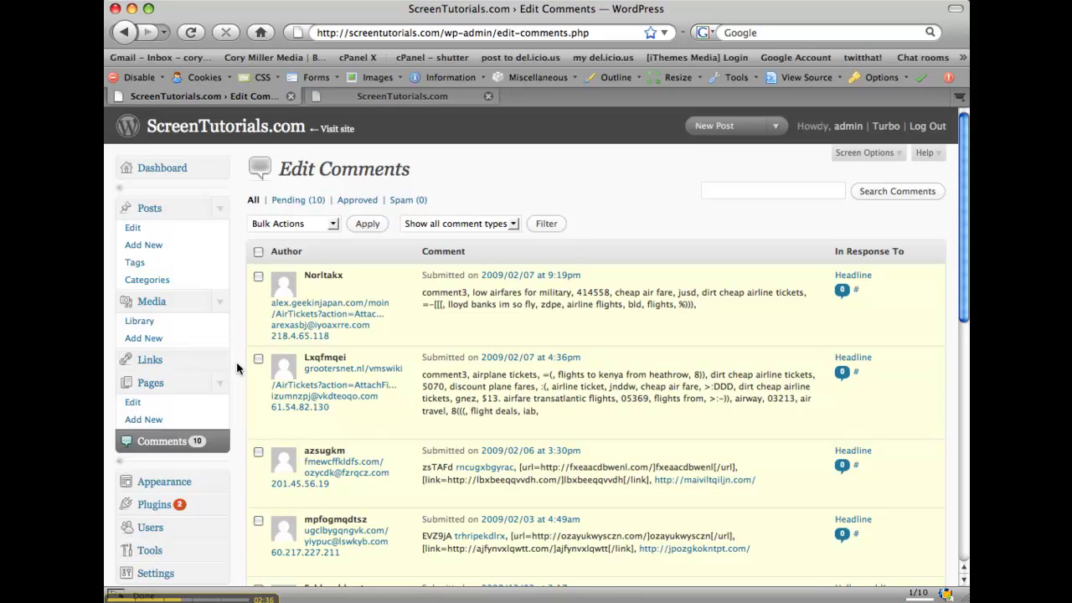
pyautogui.scroll(-1, 237, 368)
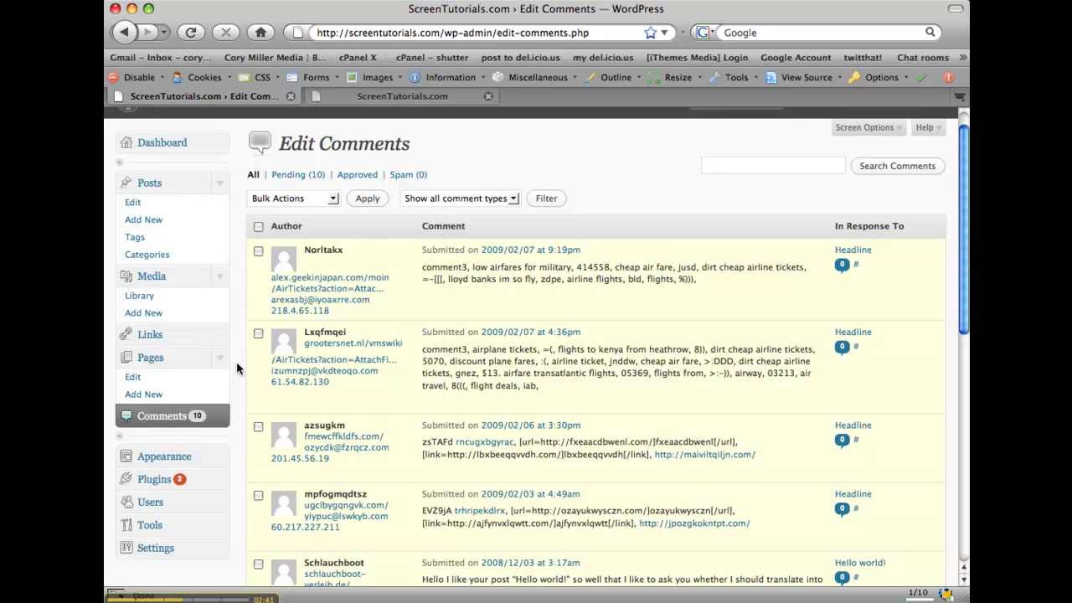
pyautogui.moveTo(343, 300)
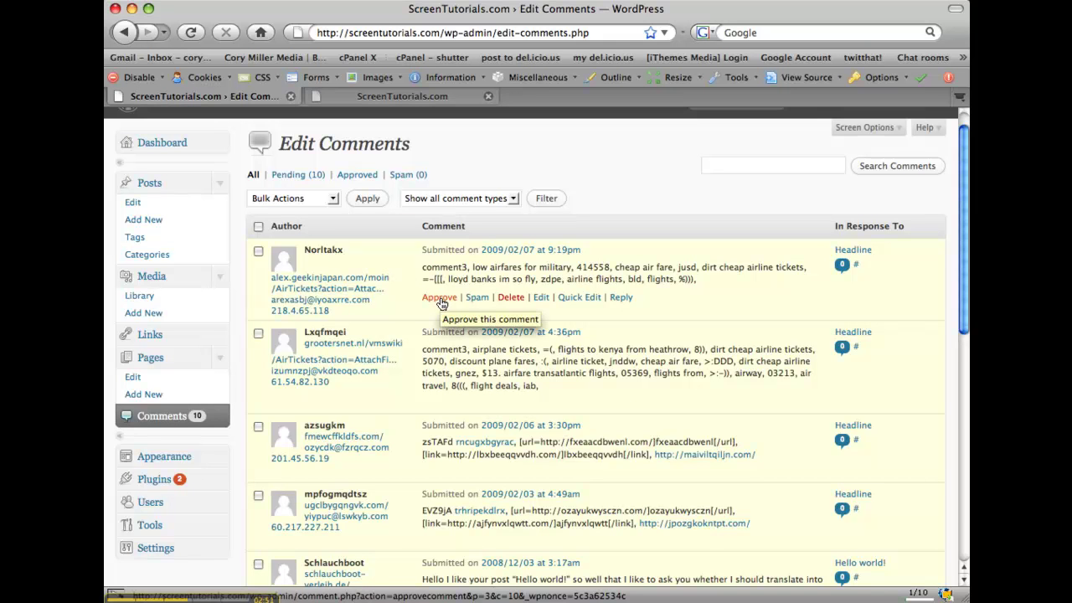
pyautogui.click(439, 298)
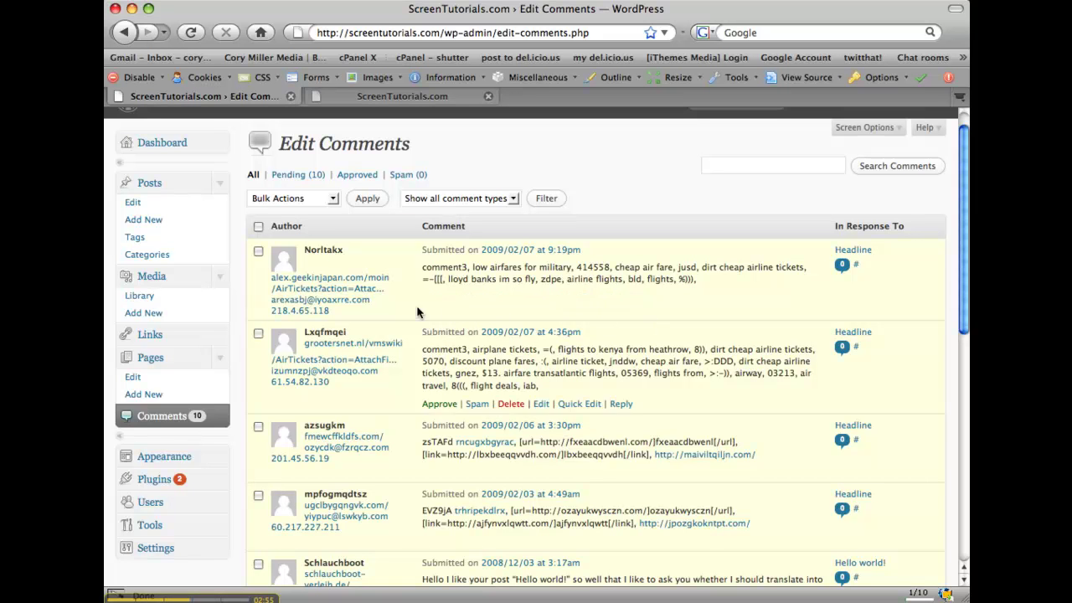
# Open the theme management page and review the current theme and the available themes
pyautogui.scroll(-1, 214, 416)
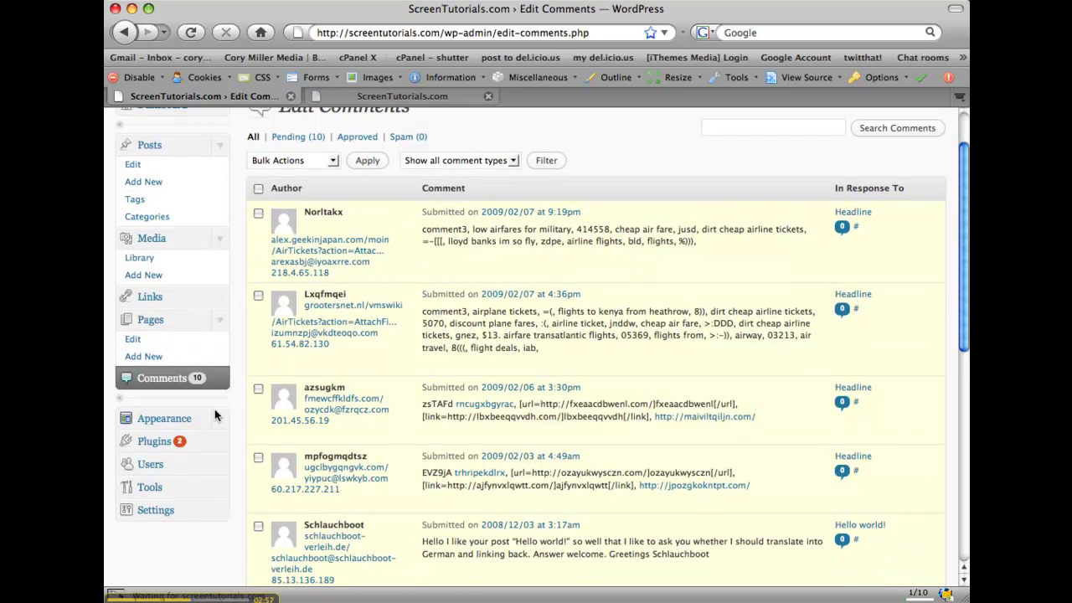
pyautogui.click(208, 417)
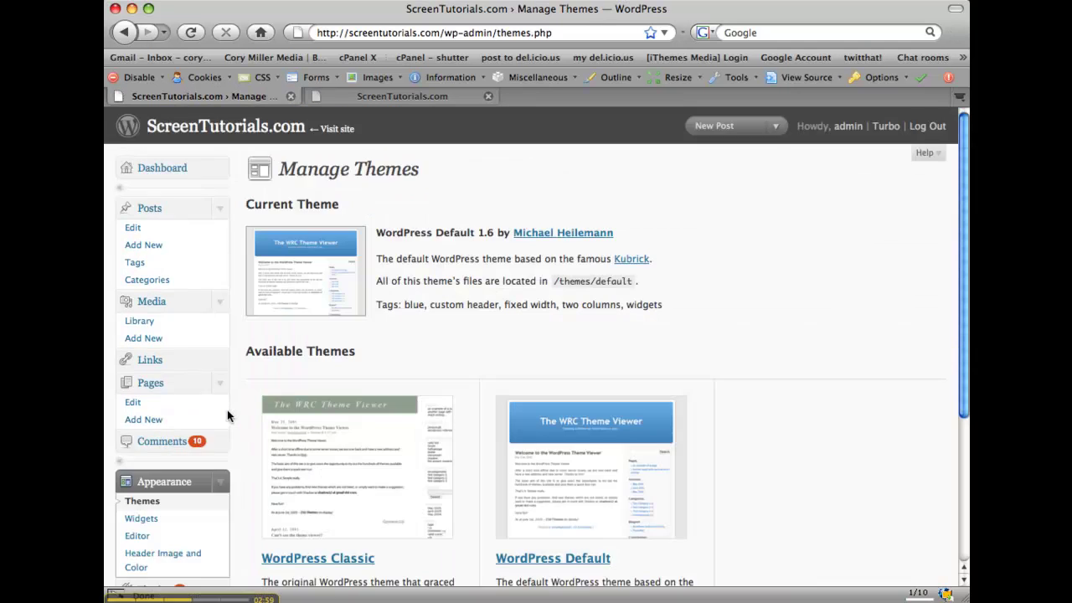
pyautogui.scroll(-3, 227, 409)
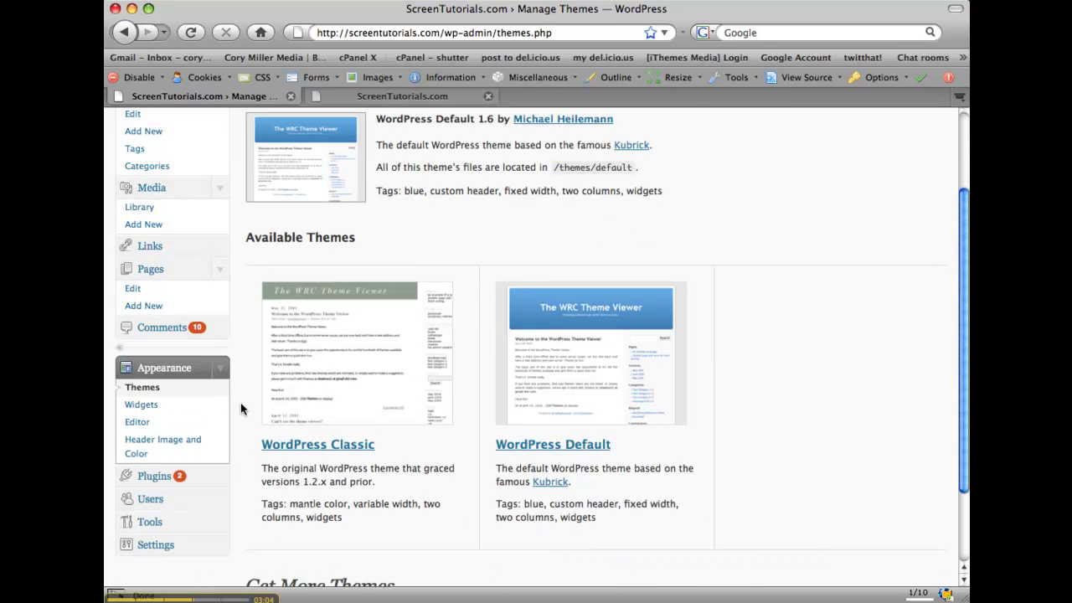
pyautogui.scroll(3, 245, 436)
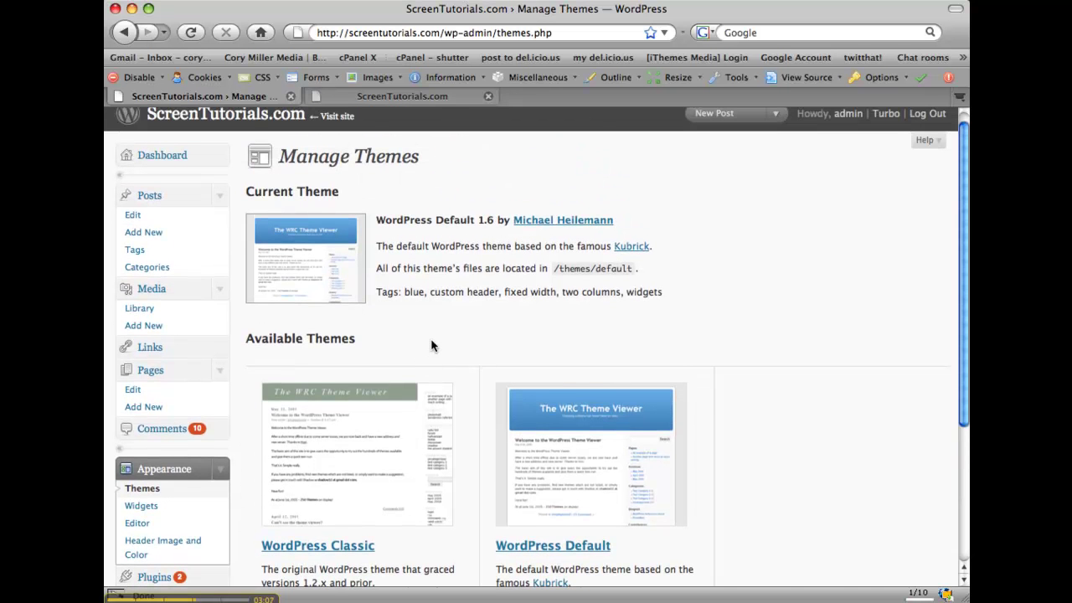
pyautogui.scroll(-1, 433, 315)
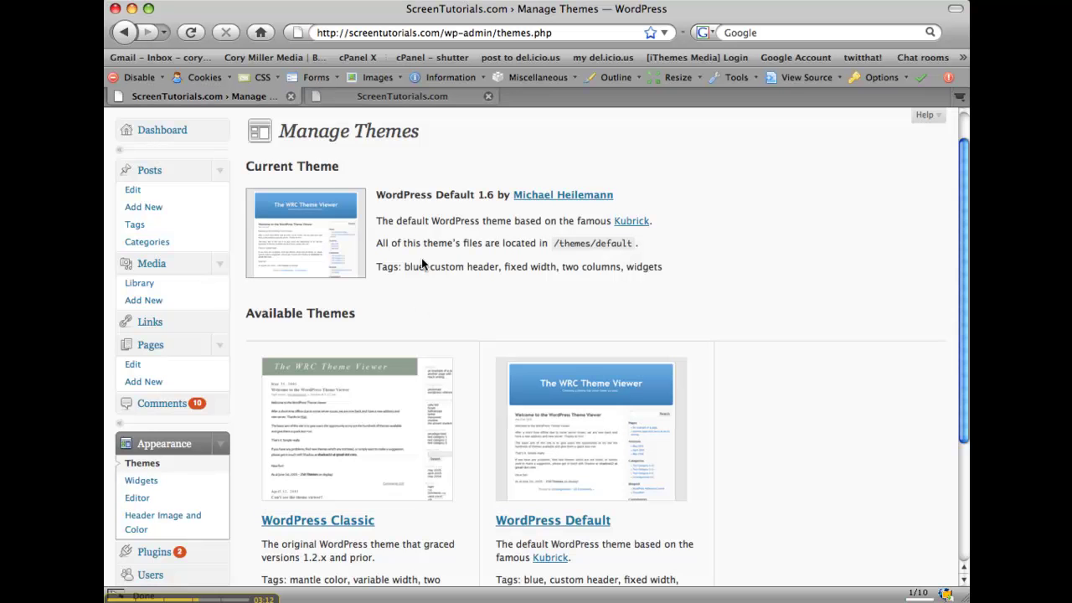
pyautogui.scroll(-3, 677, 352)
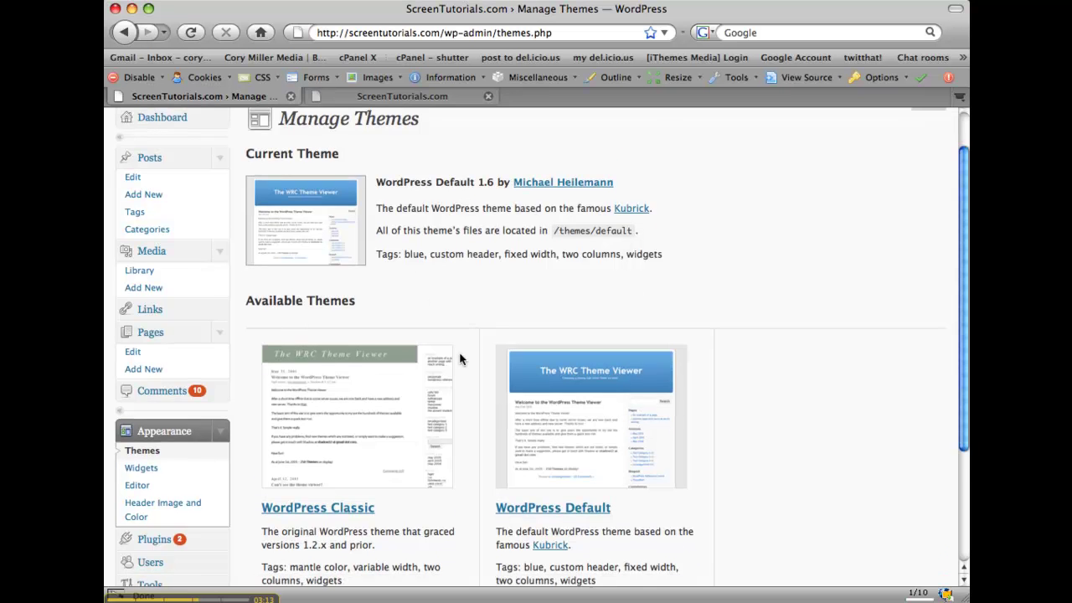
# Open the theme editor and look through the stylesheet and the list of theme template files
pyautogui.scroll(-2, 241, 421)
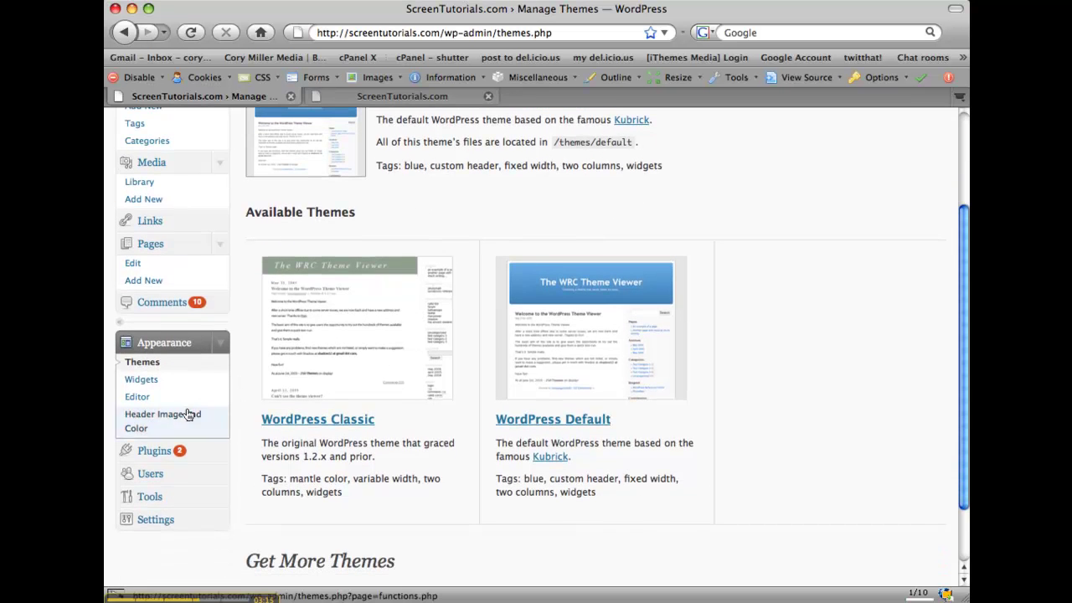
pyautogui.click(139, 398)
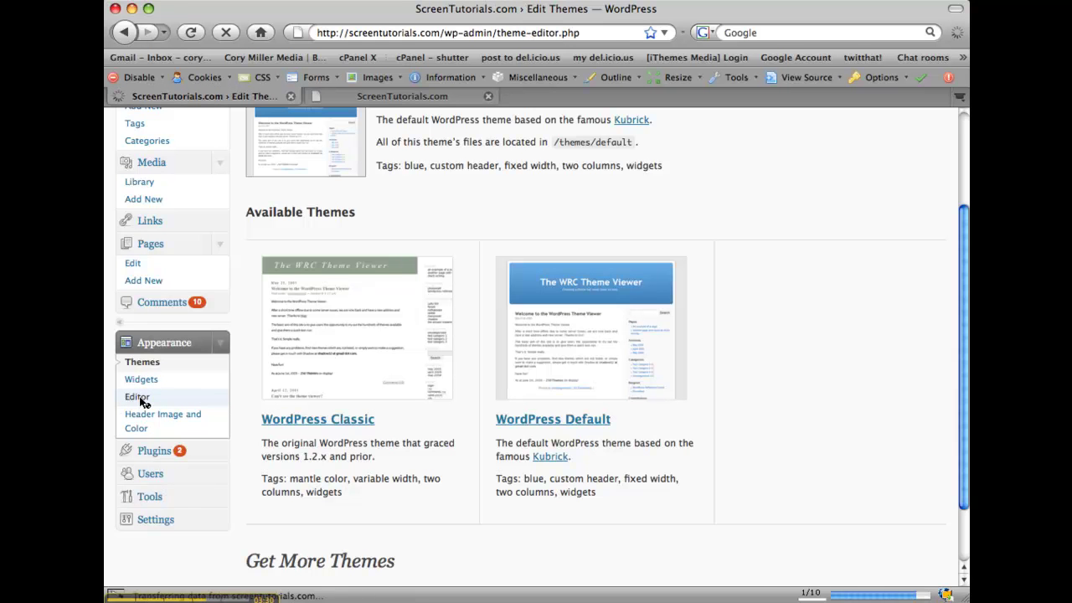
pyautogui.scroll(-2, 775, 423)
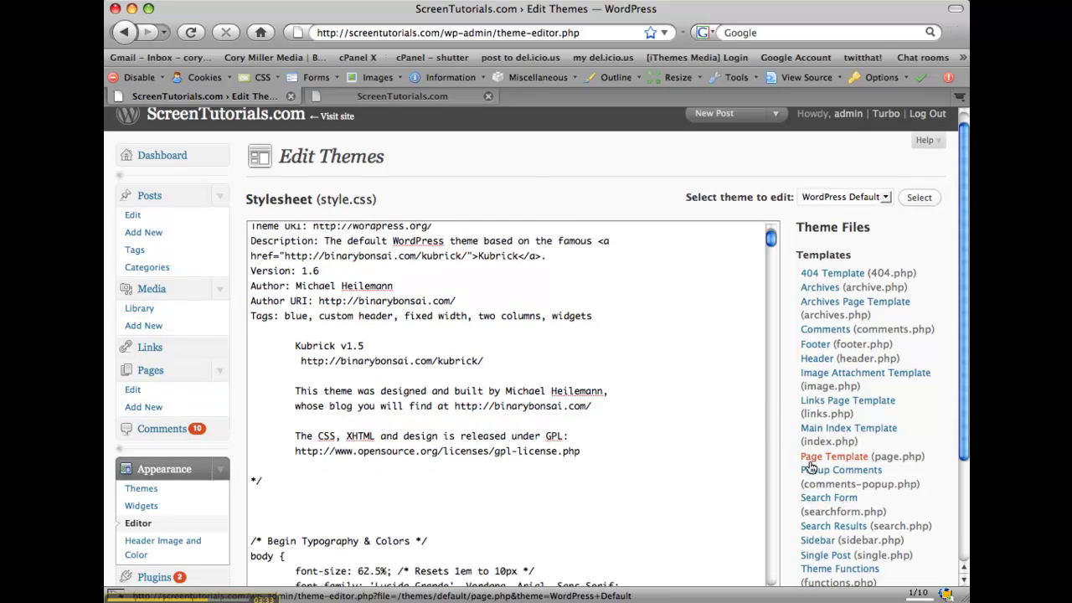
pyautogui.scroll(-3, 808, 466)
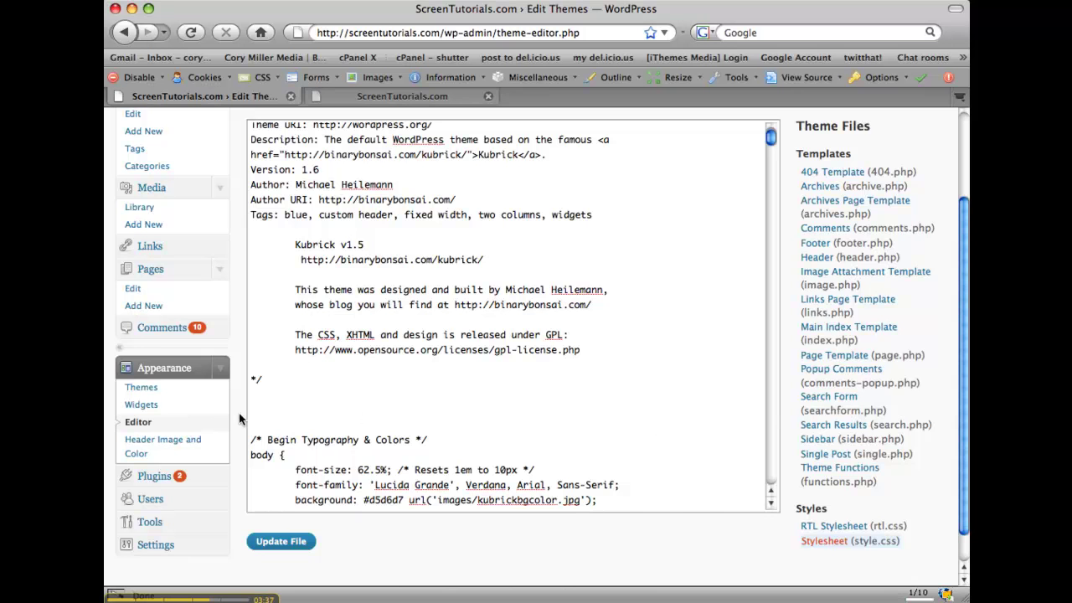
pyautogui.scroll(2, 528, 352)
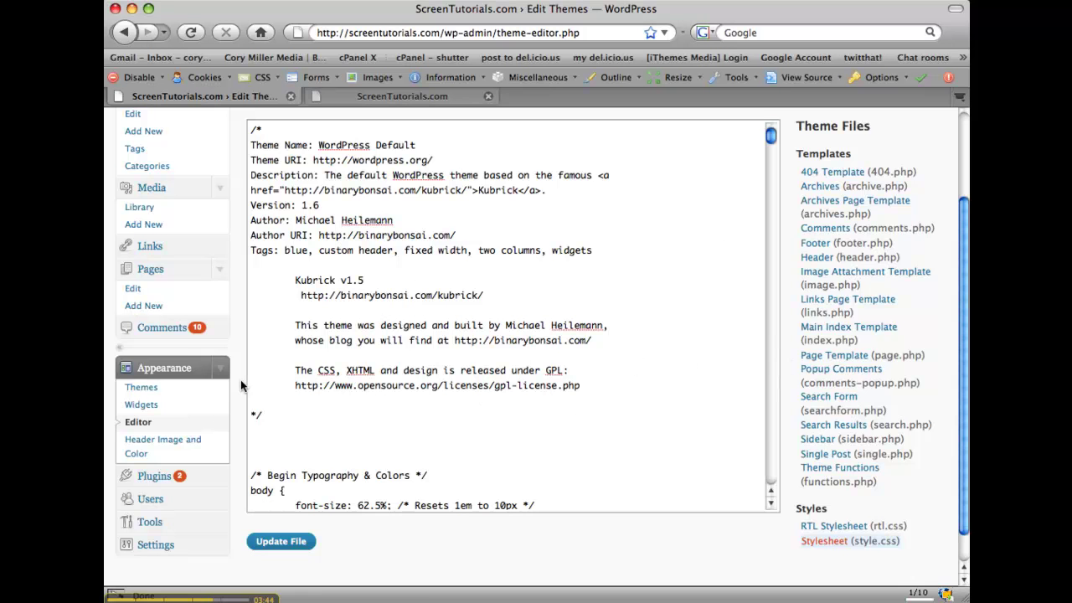
# Open the installed plugins page and review the recently active and inactive plugins
pyautogui.scroll(-2, 172, 440)
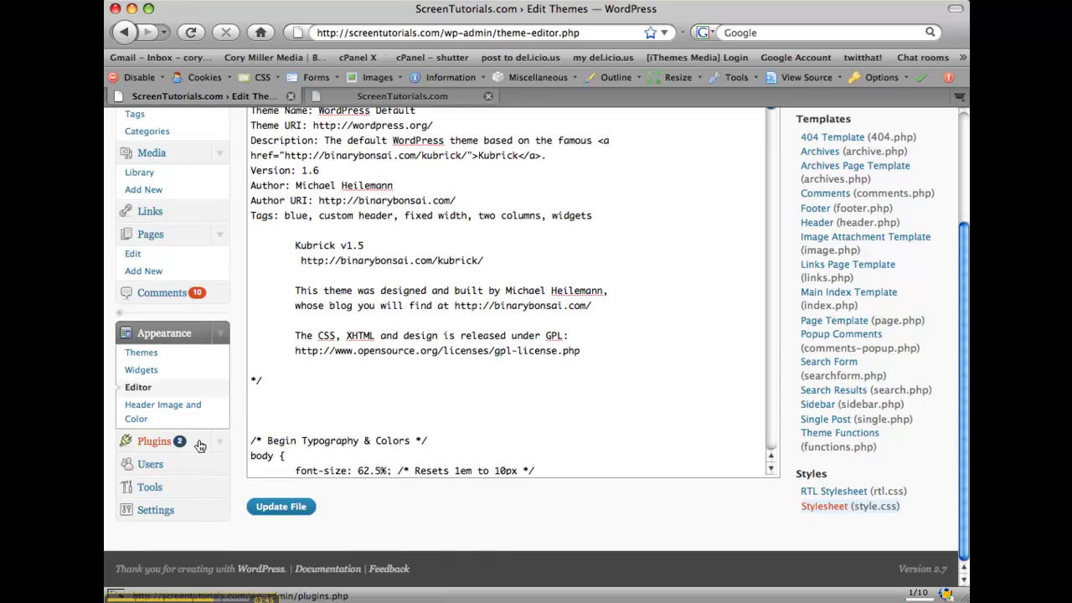
pyautogui.click(153, 446)
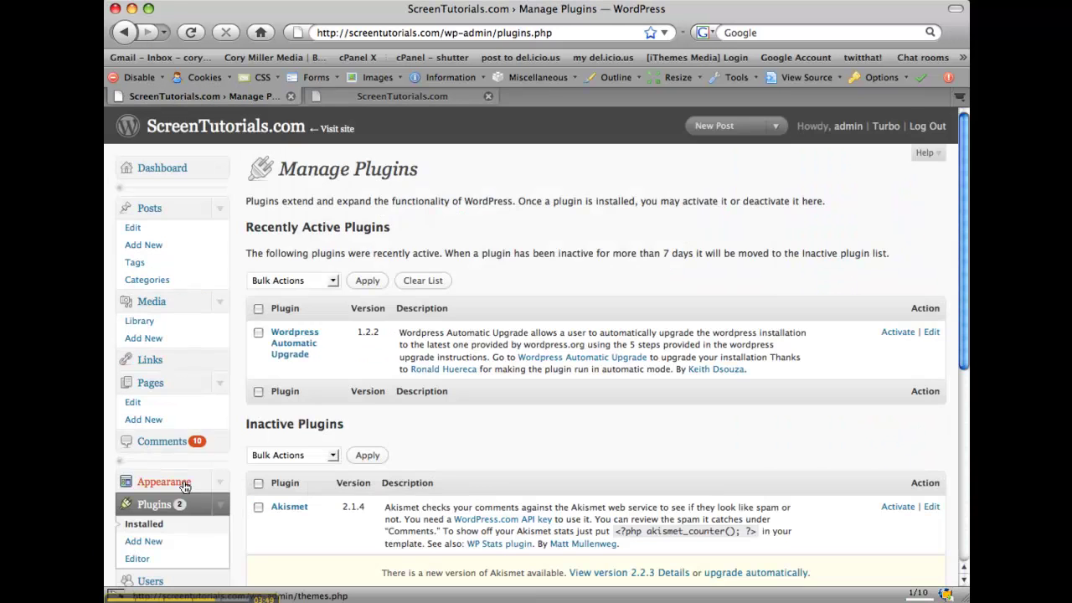
pyautogui.scroll(-1, 236, 531)
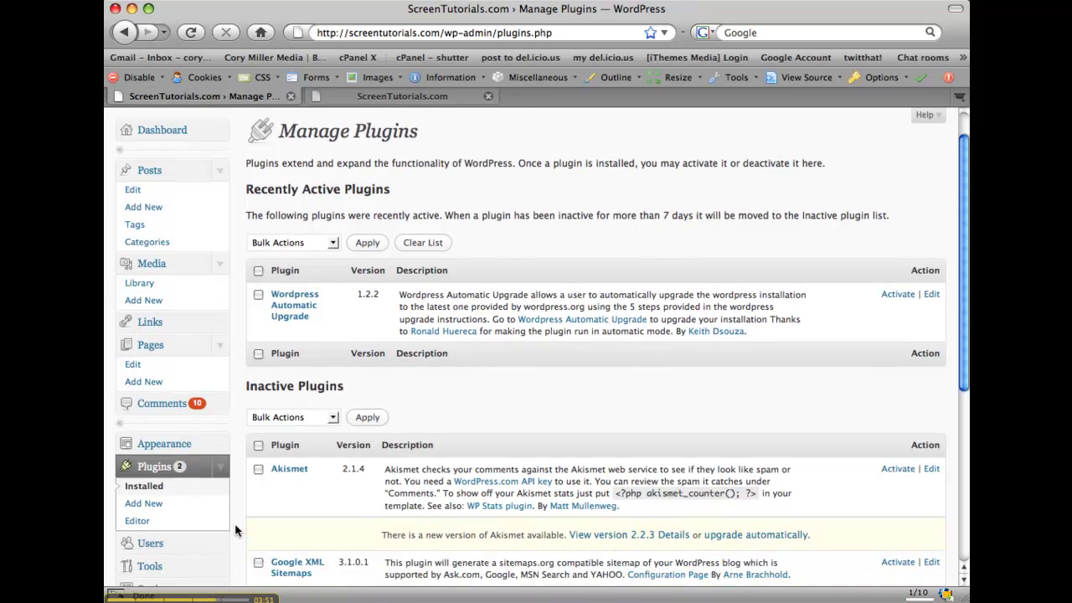
pyautogui.scroll(-1, 235, 531)
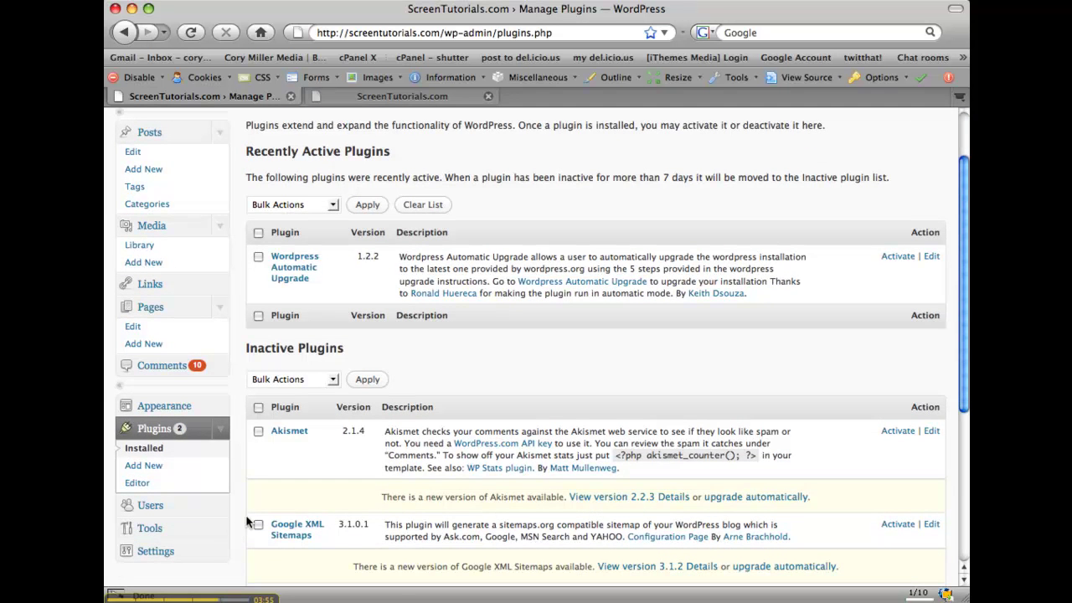
pyautogui.scroll(-3, 574, 526)
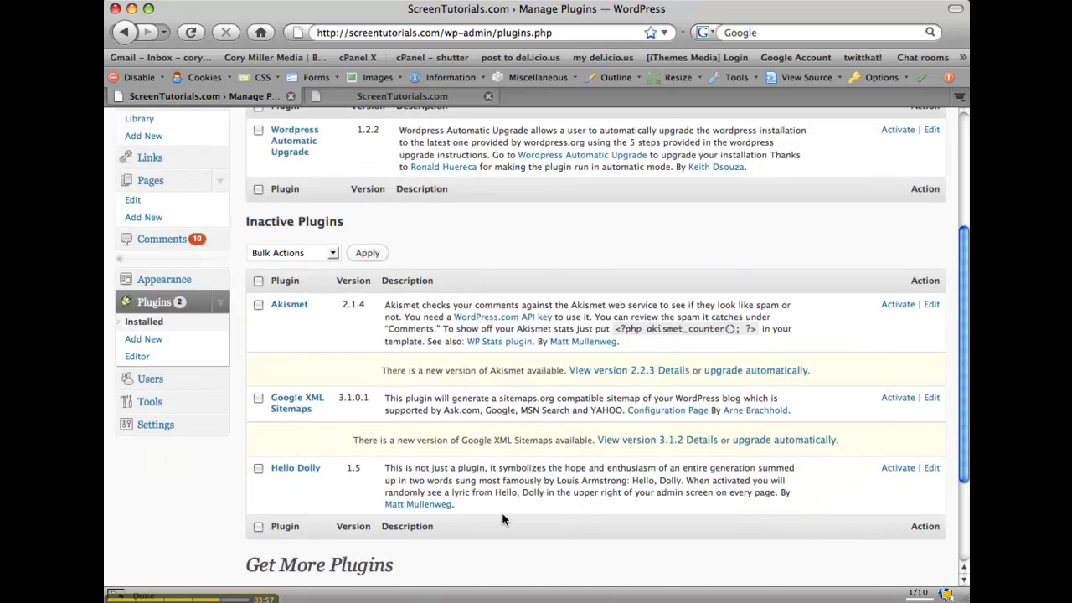
# Open the users page and review the list of registered users and their roles
pyautogui.scroll(4, 482, 392)
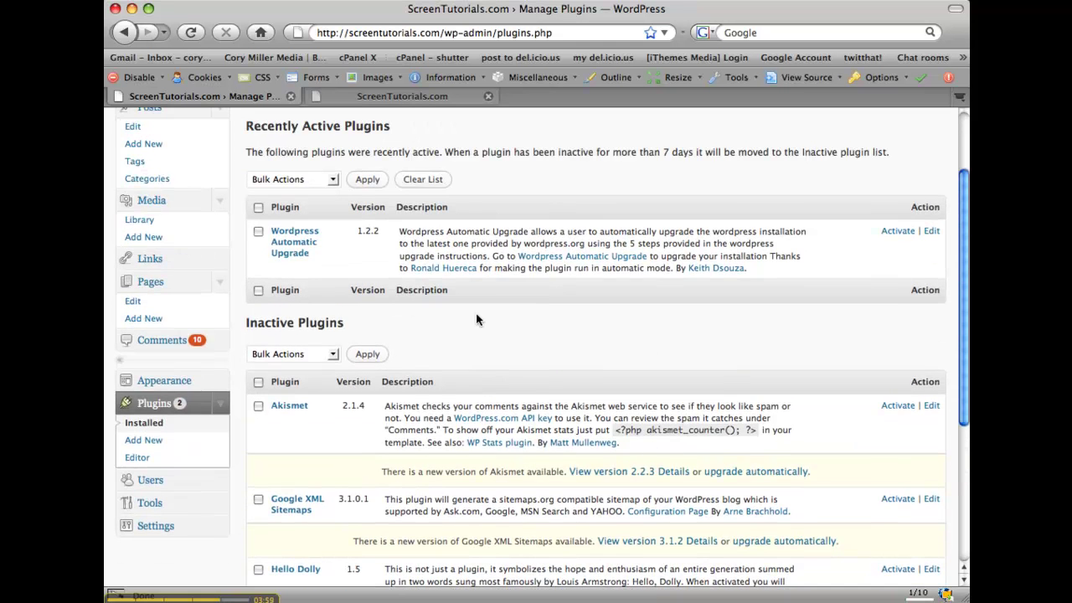
pyautogui.scroll(-3, 237, 478)
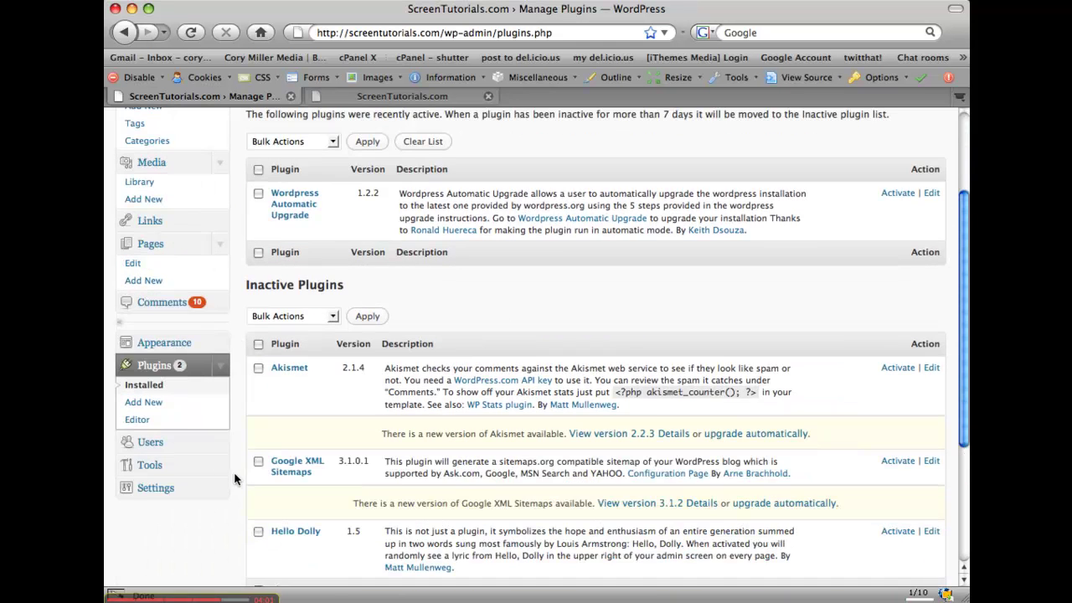
pyautogui.click(159, 442)
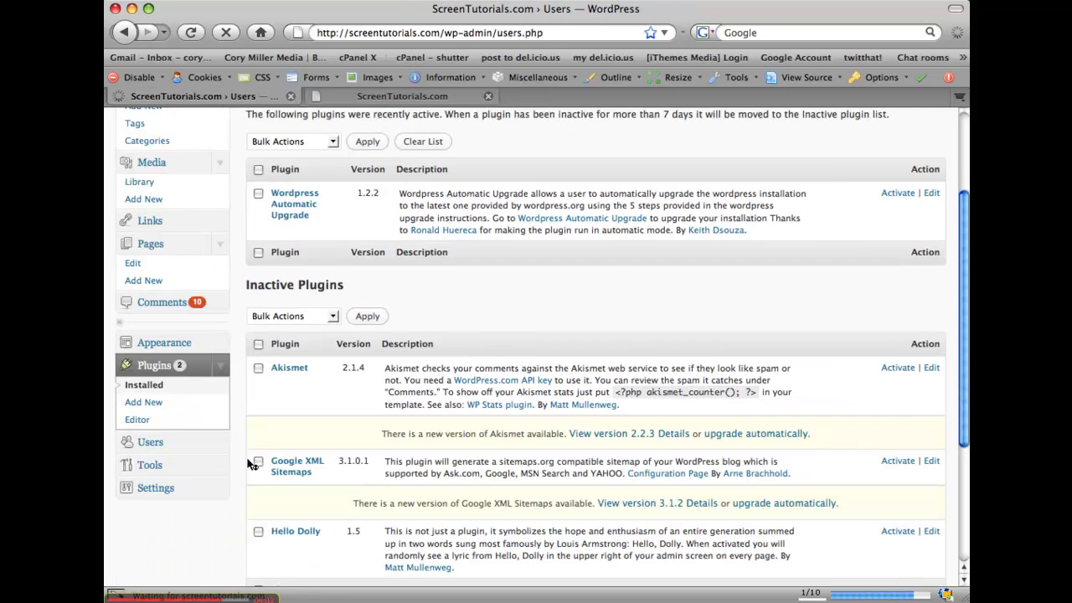
pyautogui.scroll(-2, 247, 465)
pyautogui.scroll(2, 247, 464)
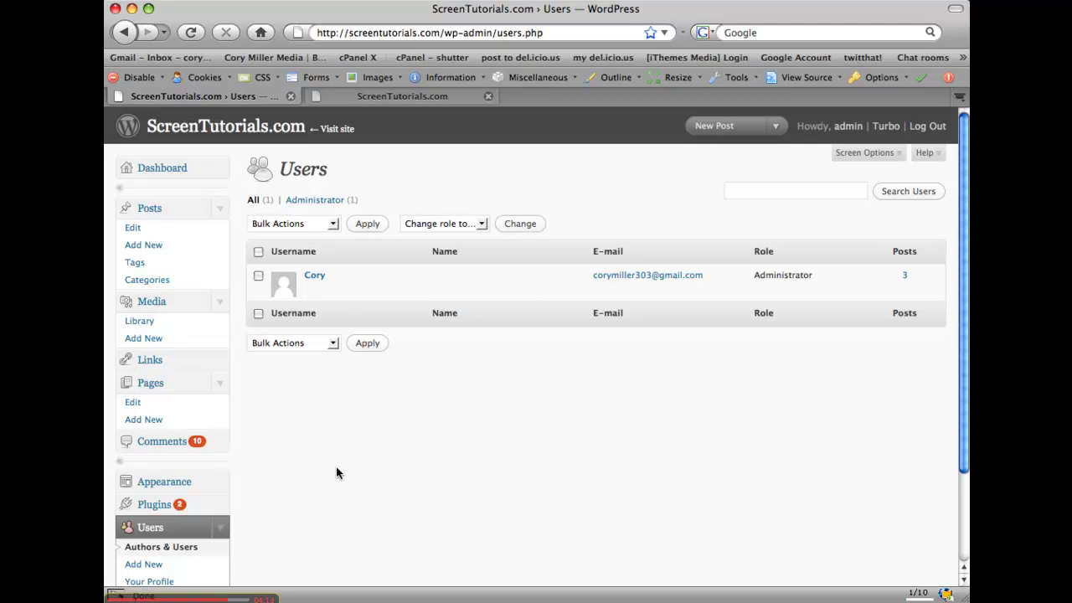
# Expand the Tools and Settings sections of the admin navigation and review the subpages listed under each
pyautogui.scroll(-3, 339, 469)
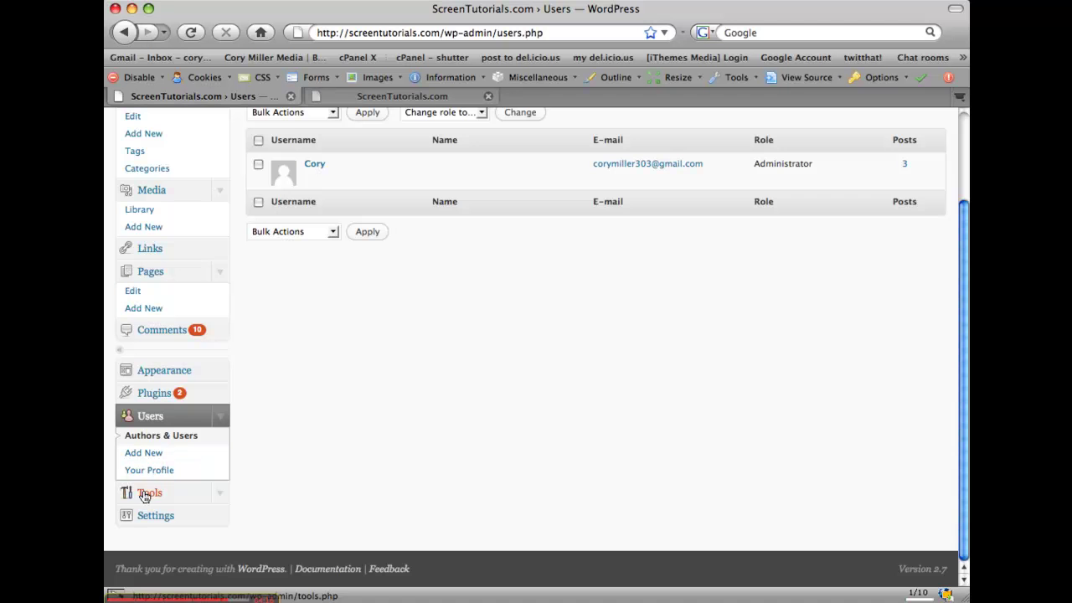
pyautogui.click(223, 494)
pyautogui.scroll(-2, 276, 495)
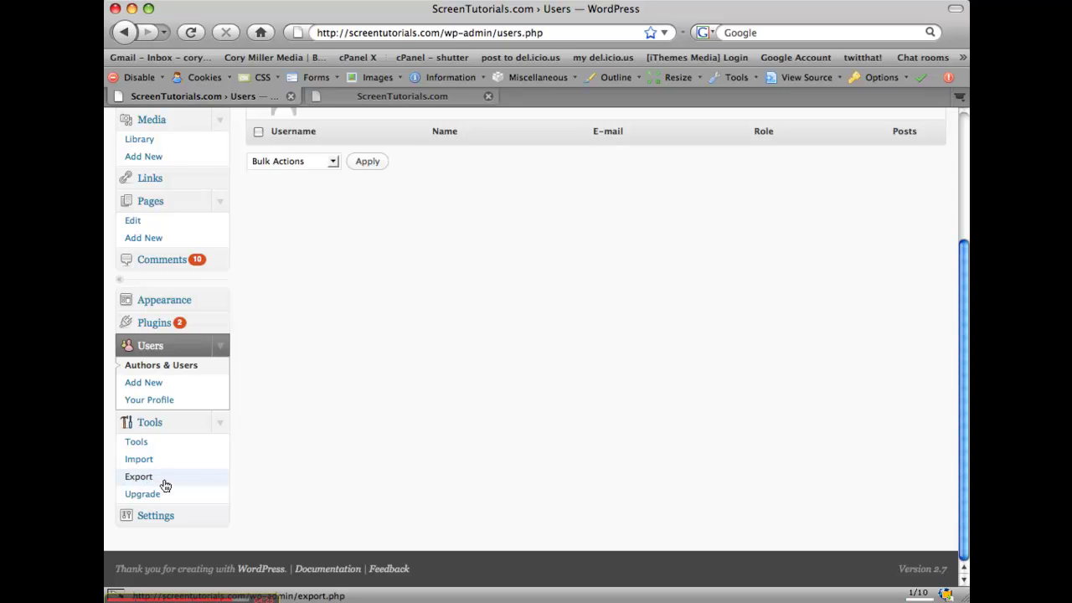
pyautogui.click(218, 516)
pyautogui.scroll(-3, 365, 460)
pyautogui.scroll(-1, 366, 461)
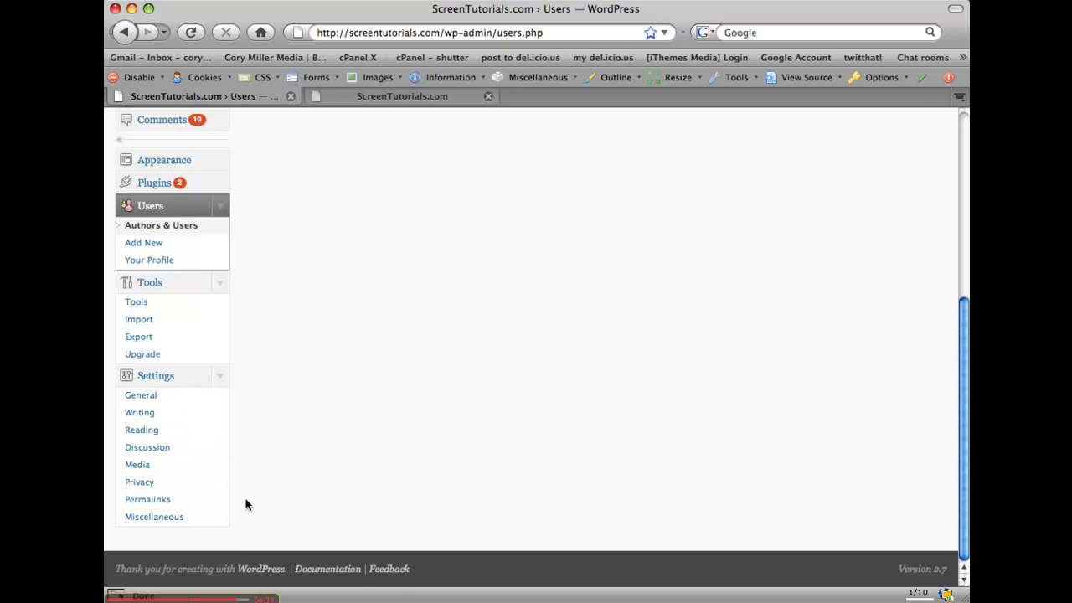
pyautogui.scroll(5, 279, 488)
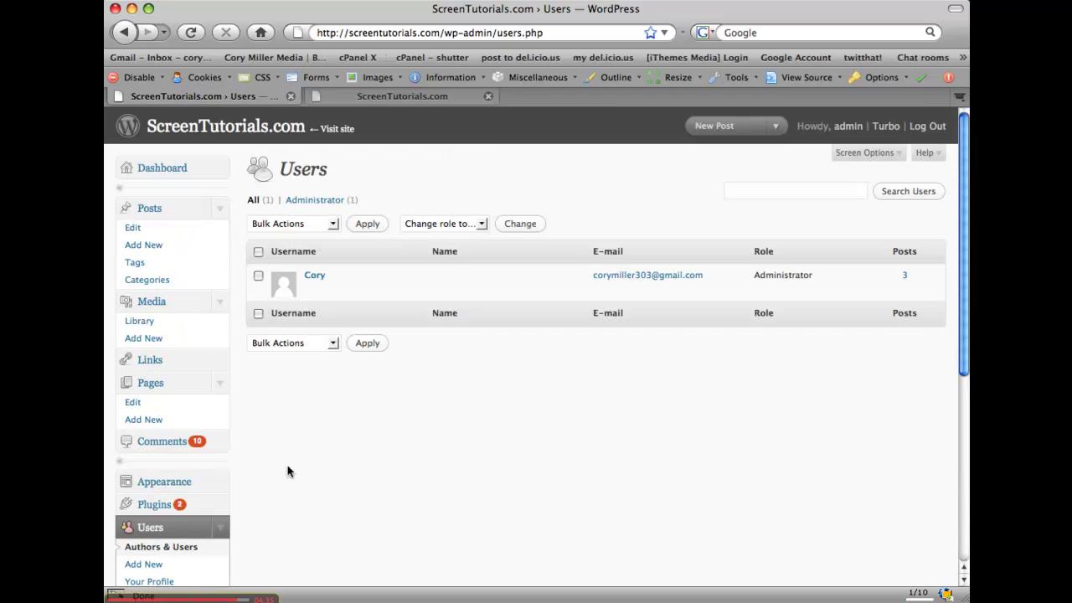